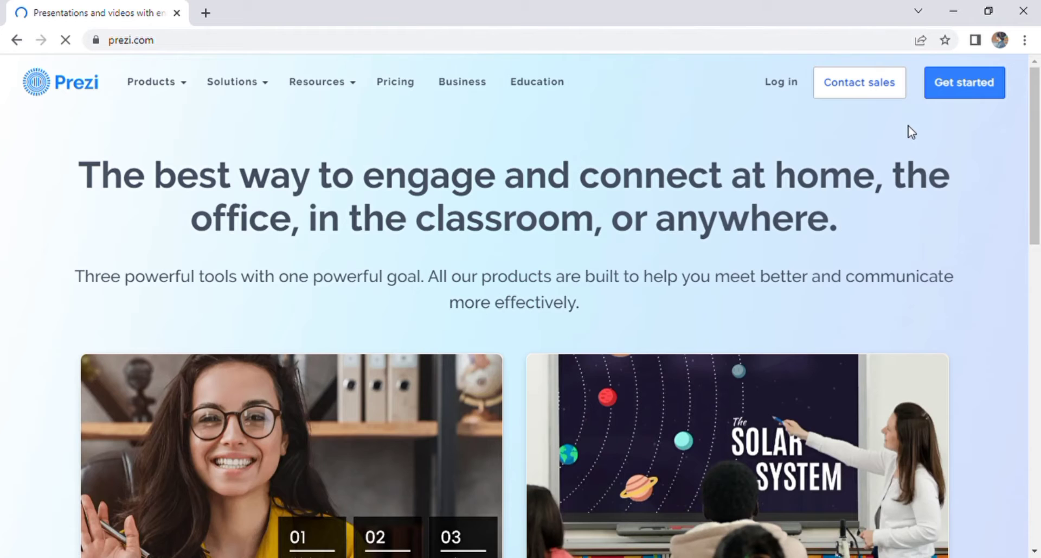
Sign up for an account by filling in the first name, last name, email and password, certifying the minimum age, and submitting the form
{"action": "left_click", "coordinate": [979, 75]}
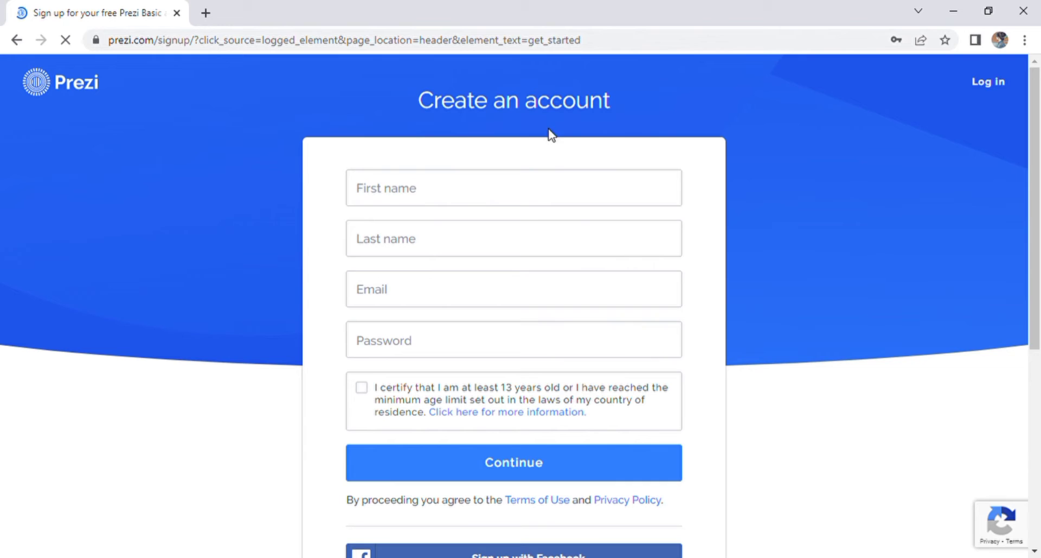
{"action": "left_click", "coordinate": [421, 201]}
{"action": "left_click", "coordinate": [413, 244]}
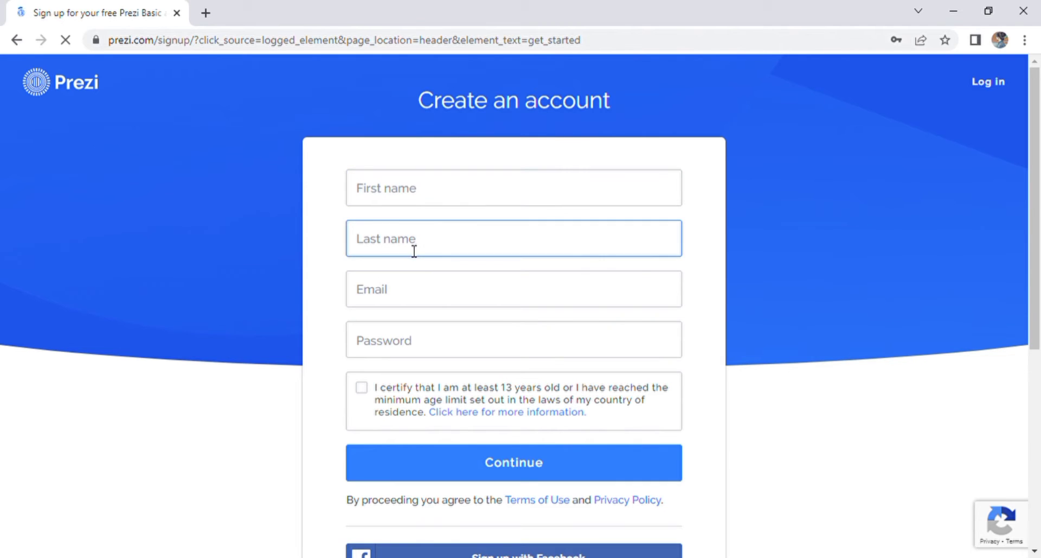
{"action": "left_click", "coordinate": [402, 298]}
{"action": "left_click", "coordinate": [395, 339]}
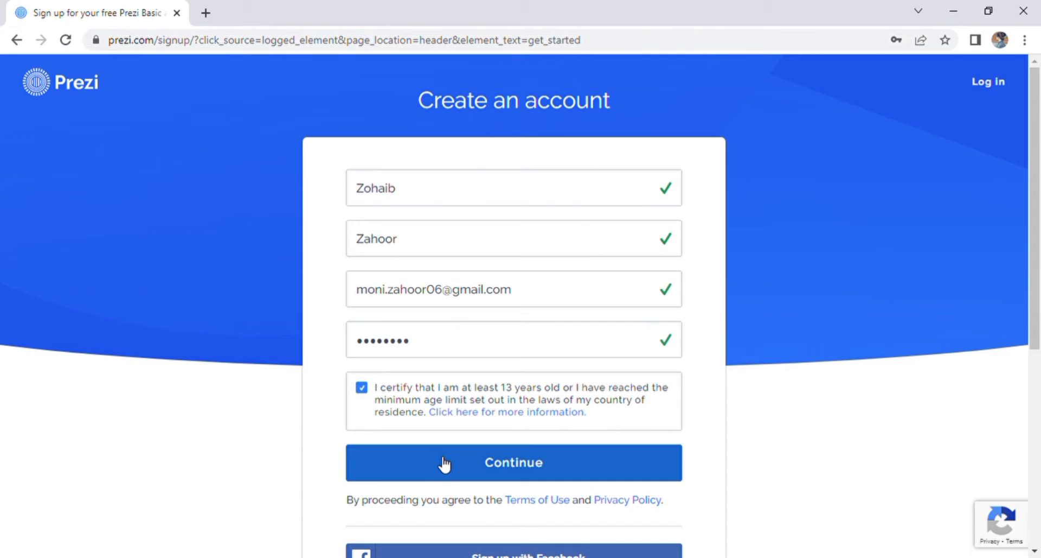
{"action": "left_click", "coordinate": [440, 460]}
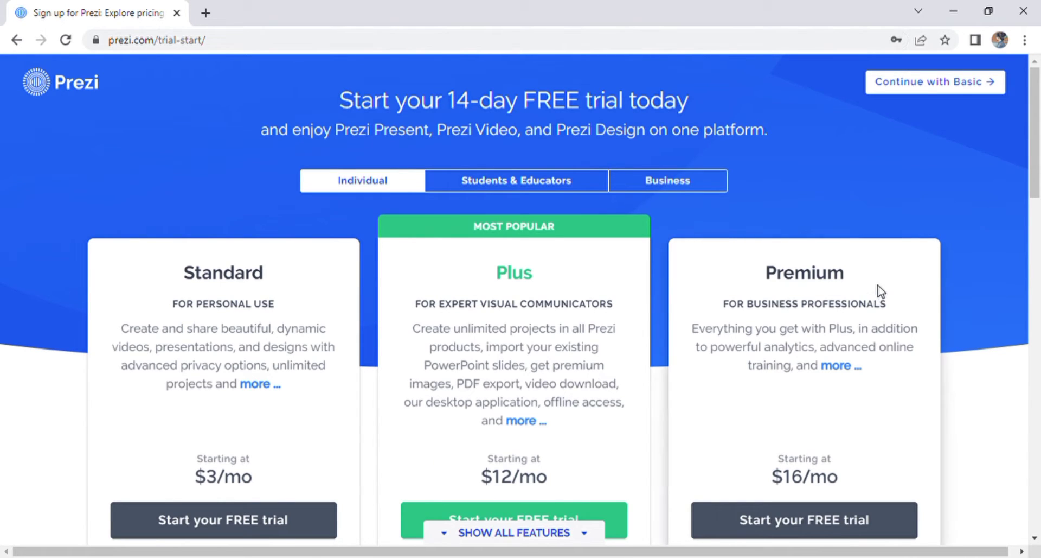
Leave the free-trial offer and choose Student as the current role
{"action": "left_click", "coordinate": [42, 92]}
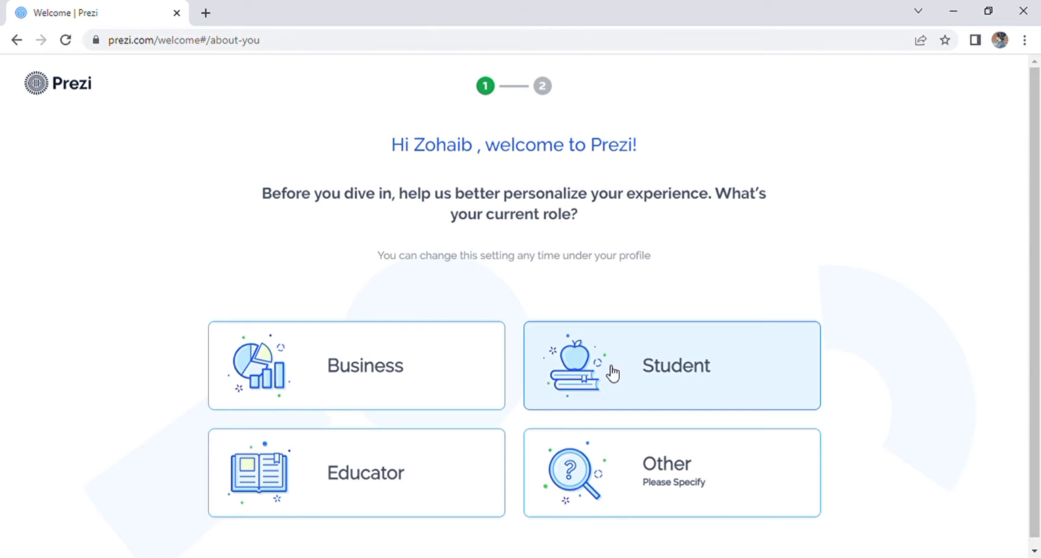
{"action": "left_click", "coordinate": [639, 372]}
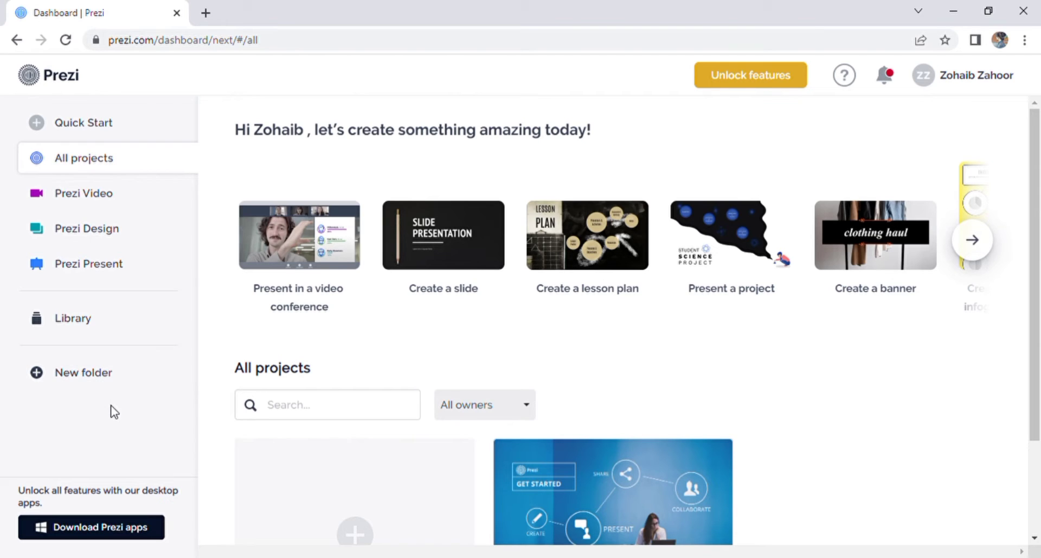
Start a new Prezi Present presentation, preview the Blank - White template and use it
{"action": "left_click", "coordinate": [121, 266]}
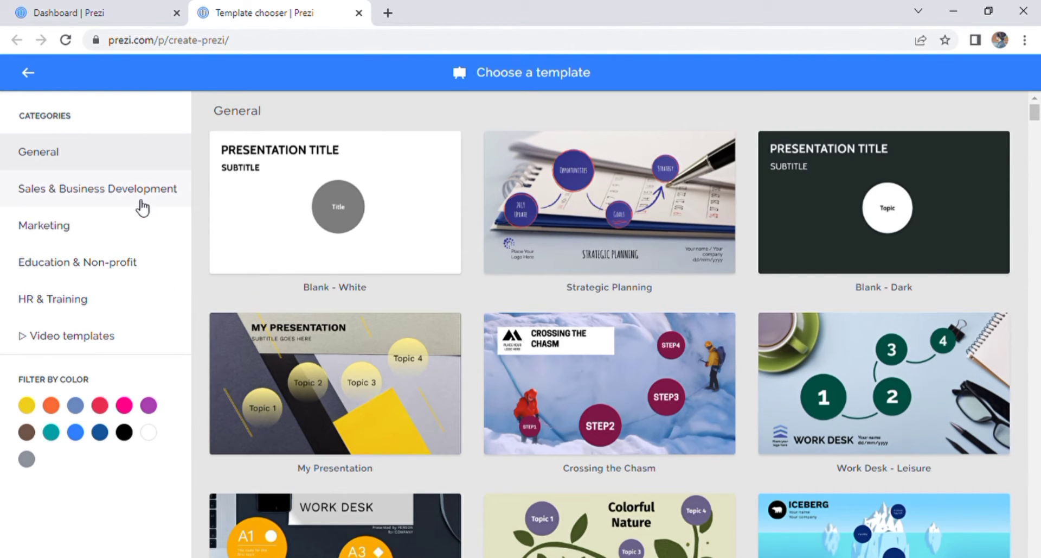
{"action": "left_click", "coordinate": [351, 231]}
{"action": "left_click", "coordinate": [638, 468]}
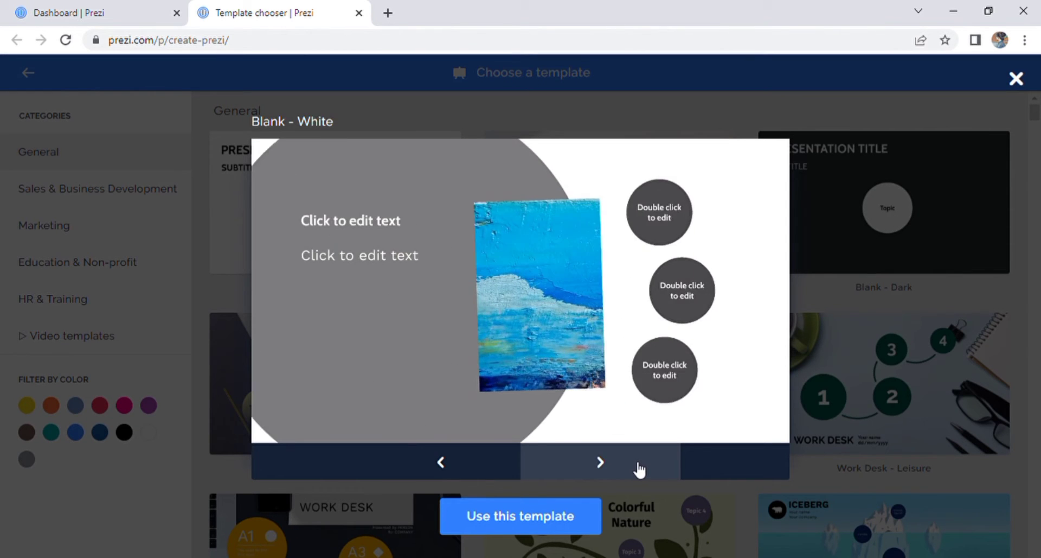
{"action": "left_click", "coordinate": [554, 524]}
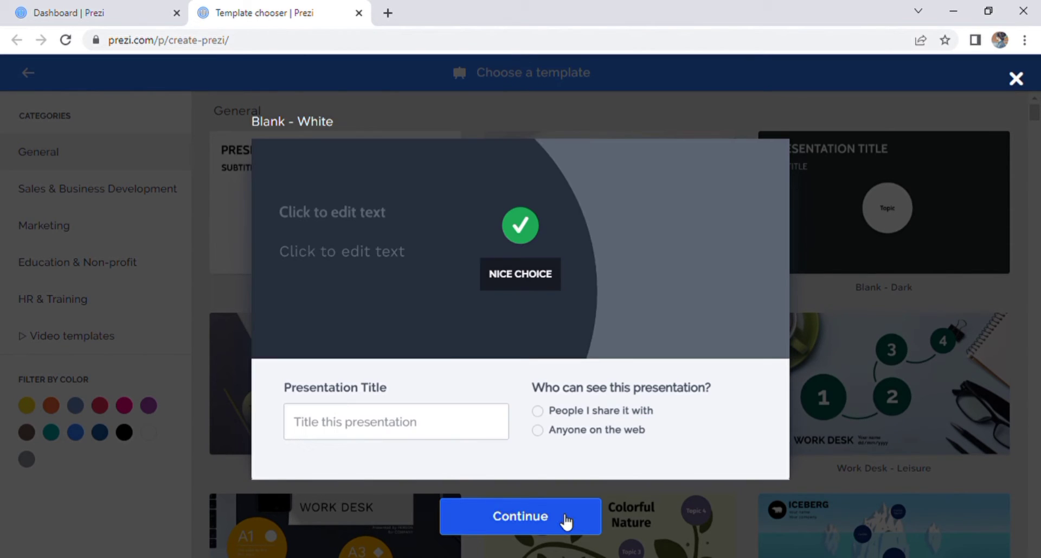
Title the presentation "My services", make it visible to anyone on the web, and create it
{"action": "left_click", "coordinate": [426, 437]}
{"action": "type", "text": "My services"}
{"action": "left_click", "coordinate": [561, 418]}
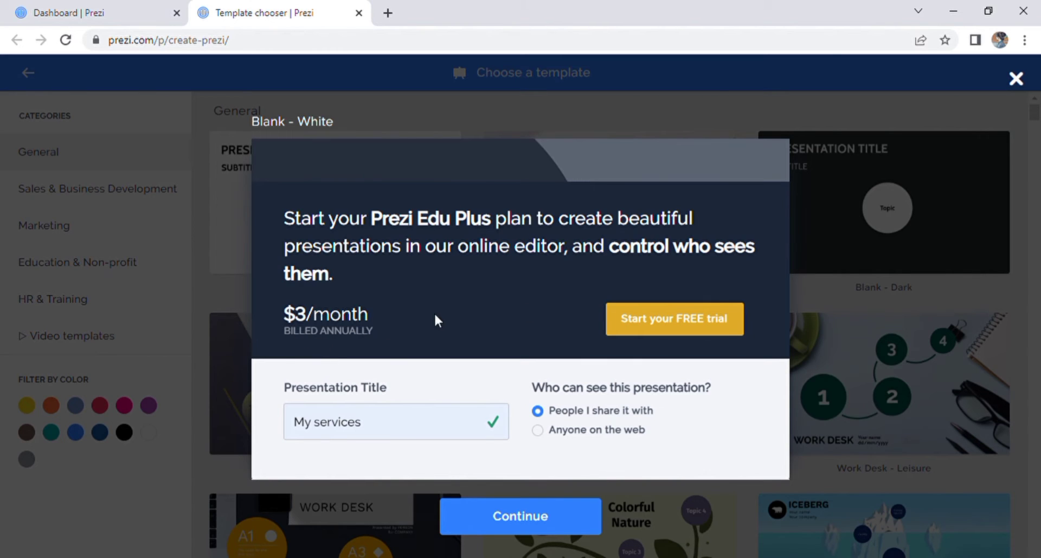
{"action": "left_click", "coordinate": [548, 434]}
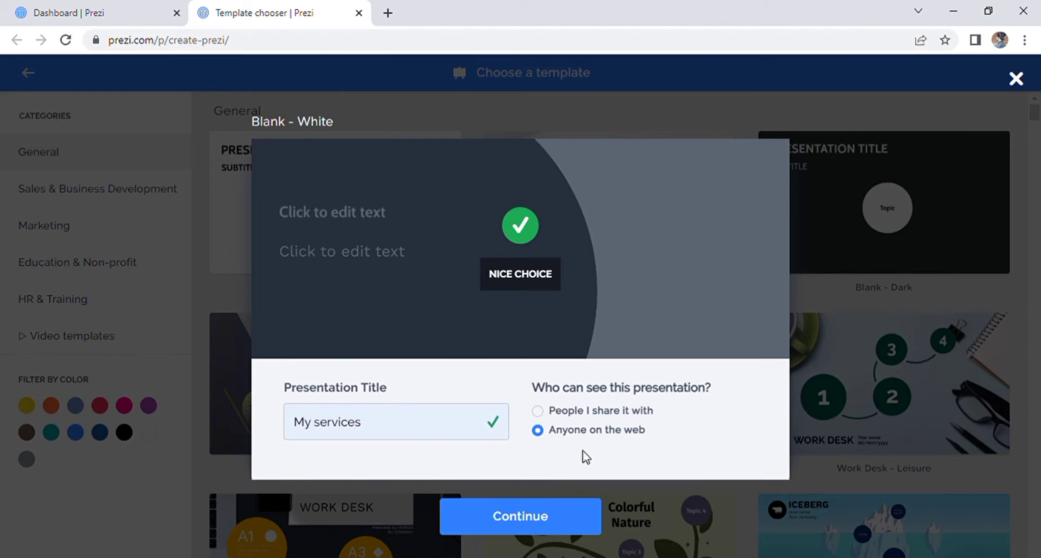
{"action": "left_click", "coordinate": [560, 514]}
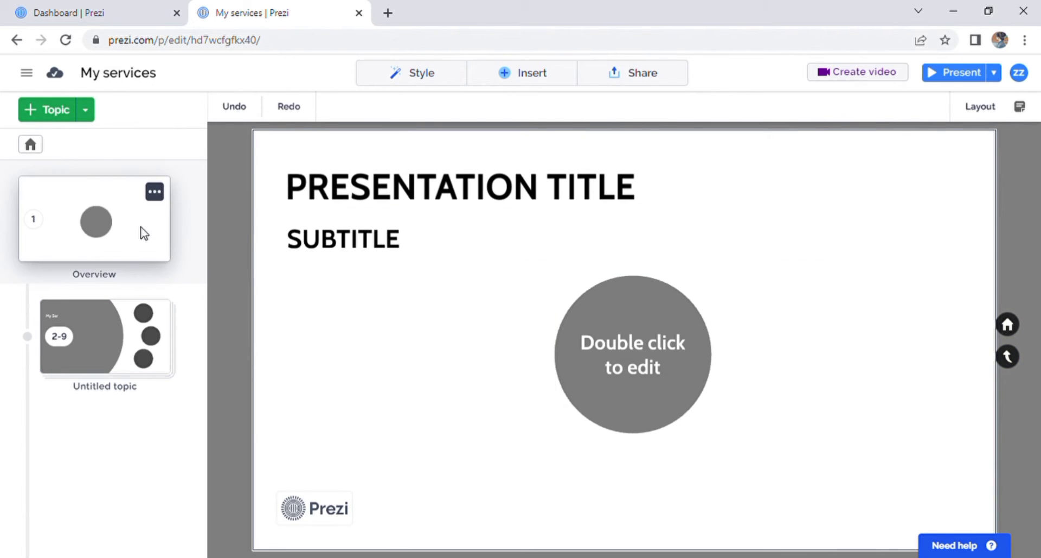
Open the untitled topic below the overview and complete its heading as "My Services"
{"action": "left_click", "coordinate": [127, 342]}
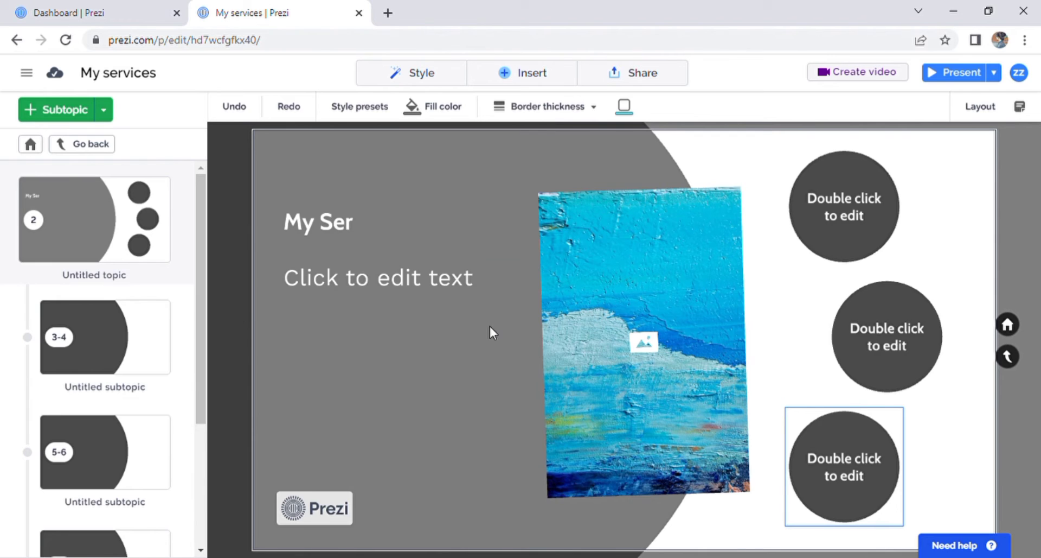
{"action": "left_click", "coordinate": [359, 234]}
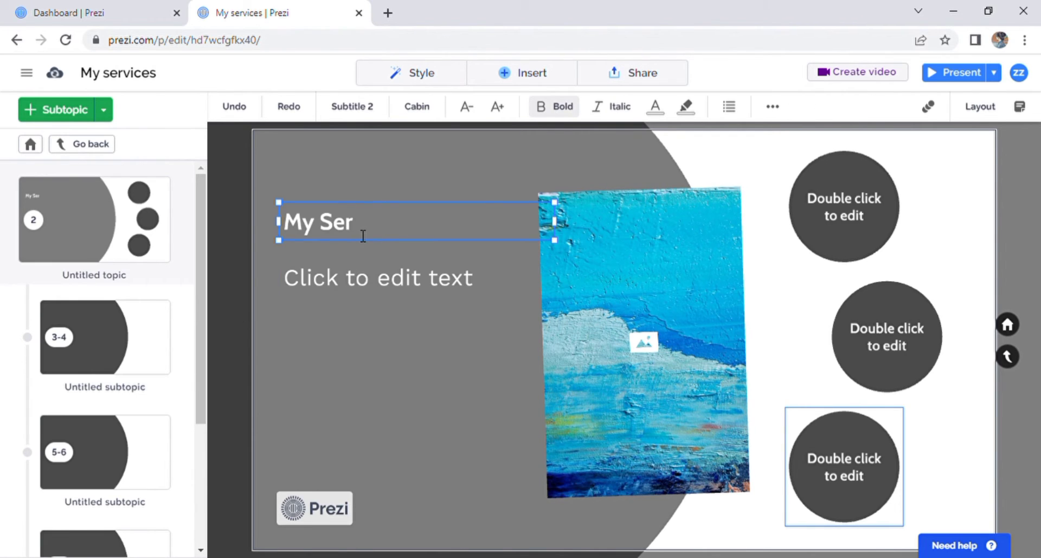
{"action": "left_click", "coordinate": [363, 236]}
{"action": "key", "text": "BackSpace"}
{"action": "type", "text": "r"}
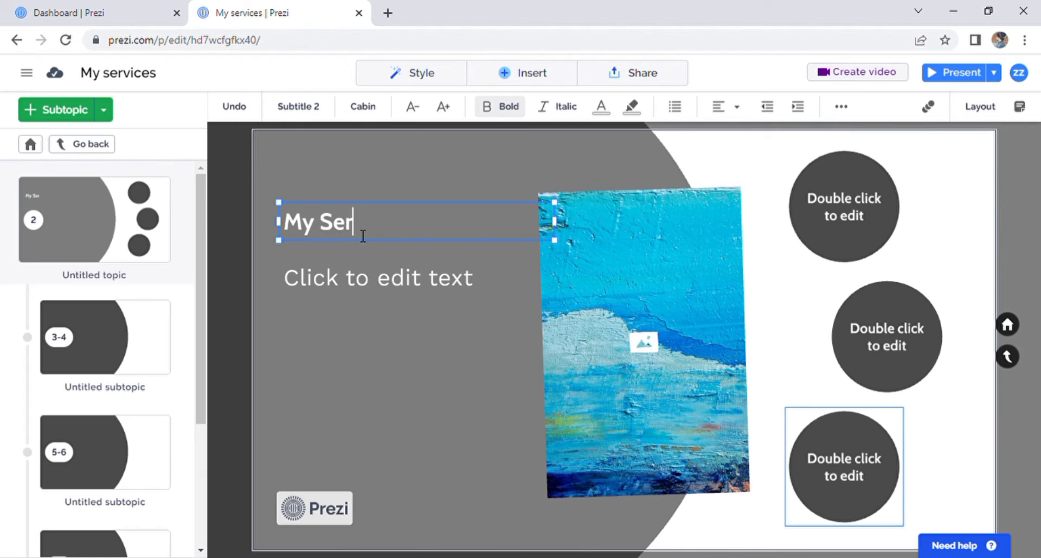
{"action": "type", "text": "vices"}
Replace the topic's blue painting image with the free "Planning" notebook photo
{"action": "left_click", "coordinate": [686, 361]}
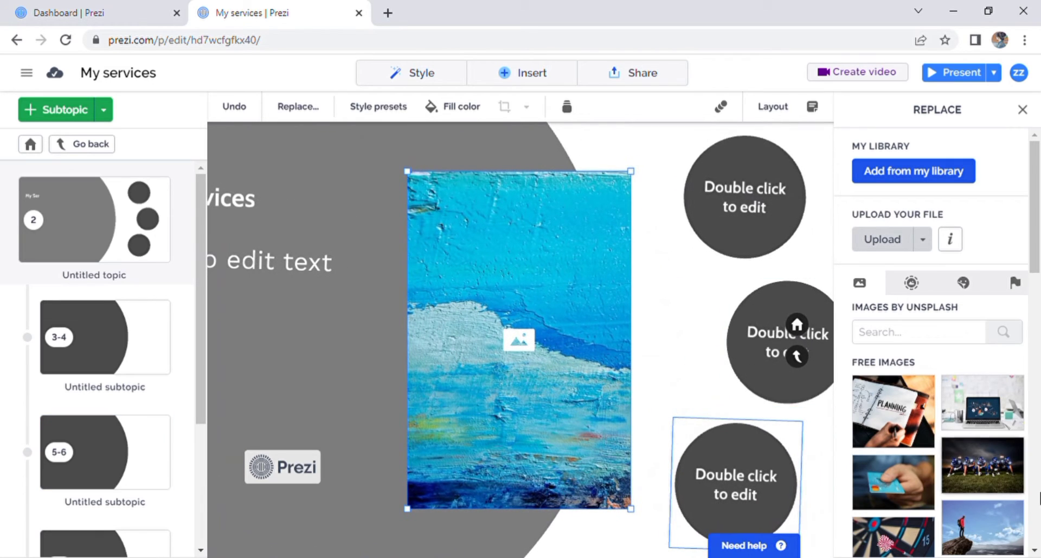
{"action": "left_click", "coordinate": [884, 431]}
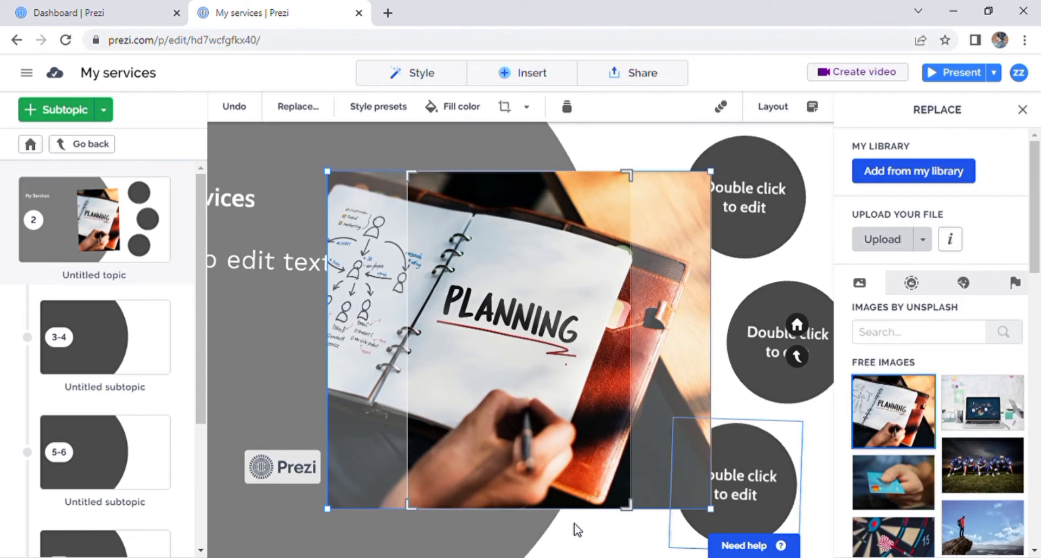
{"action": "left_click", "coordinate": [575, 524]}
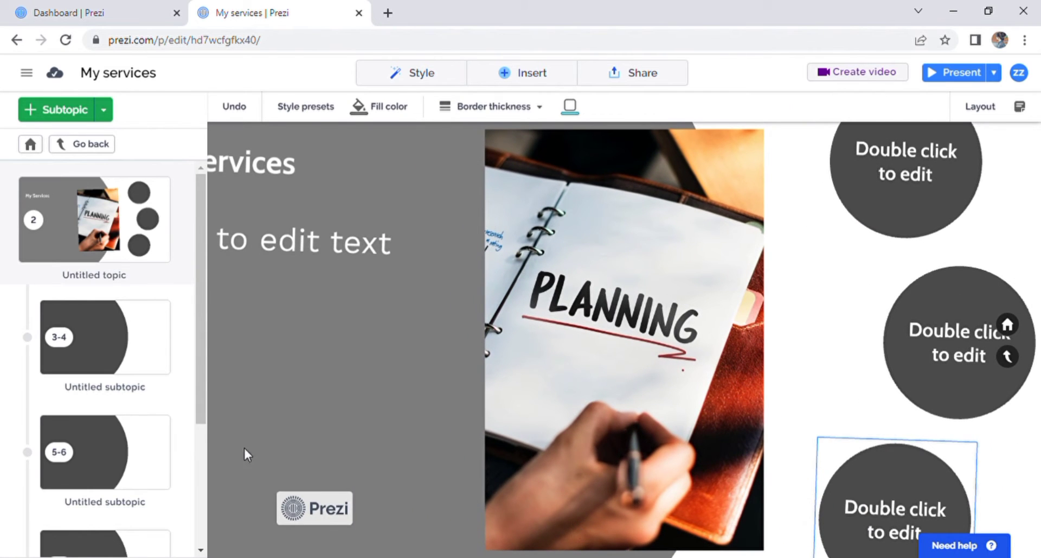
View the first untitled subtopic and return to the parent topic
{"action": "left_click", "coordinate": [130, 343]}
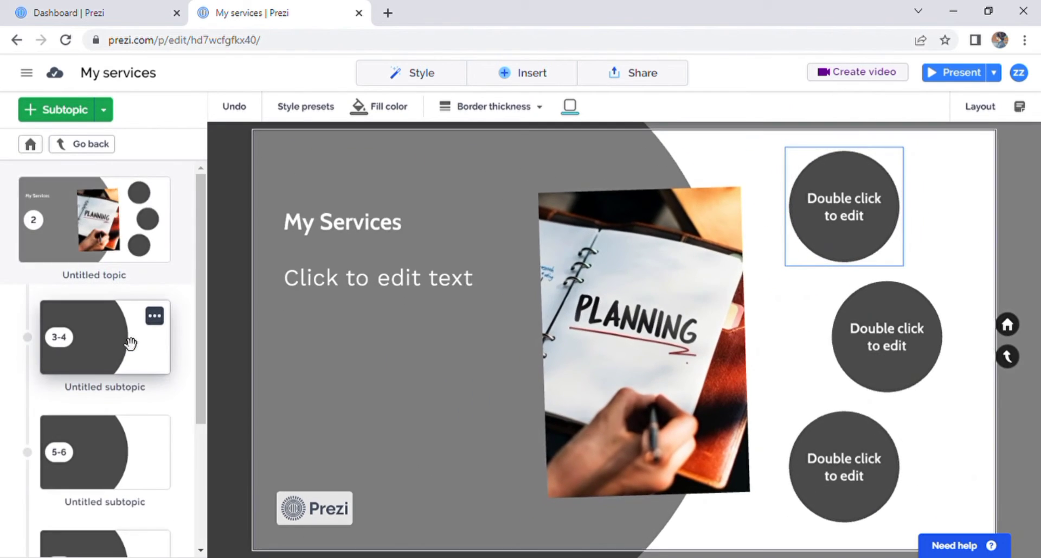
{"action": "left_click", "coordinate": [130, 343]}
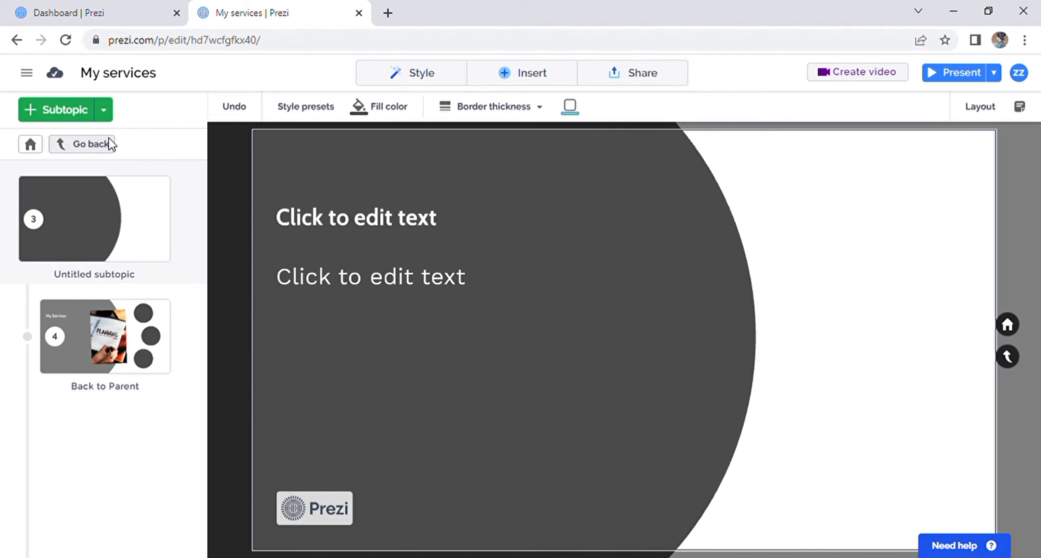
{"action": "left_click", "coordinate": [89, 144]}
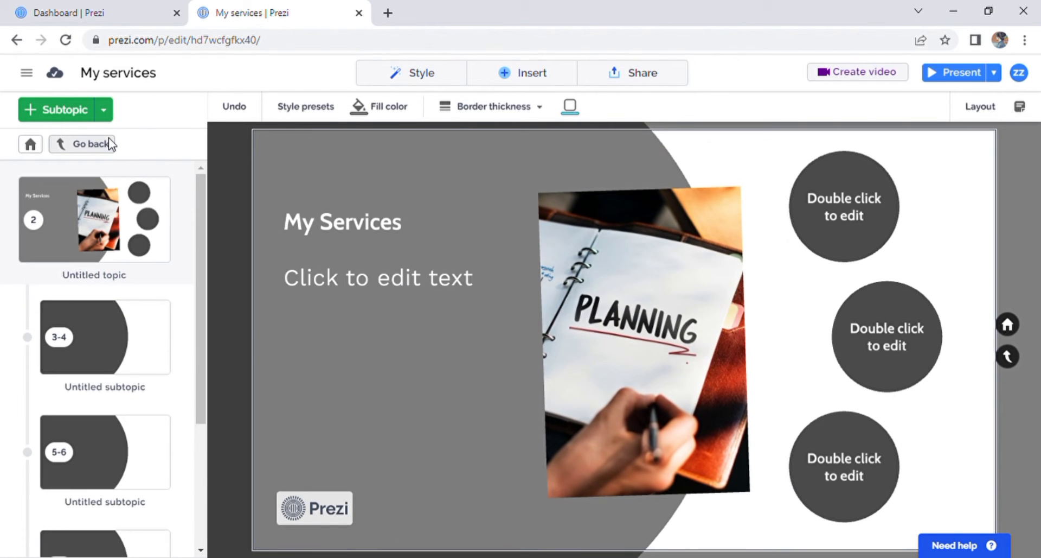
Apply the grey concrete towers background and cycle the colour palettes to the mint green and salmon pink scheme
{"action": "left_click", "coordinate": [437, 73]}
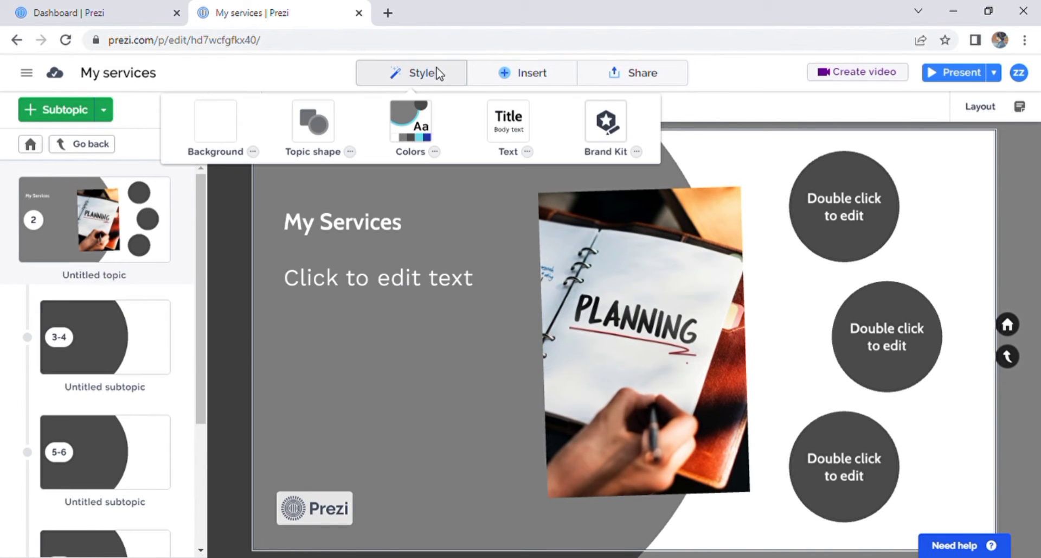
{"action": "left_click", "coordinate": [216, 124]}
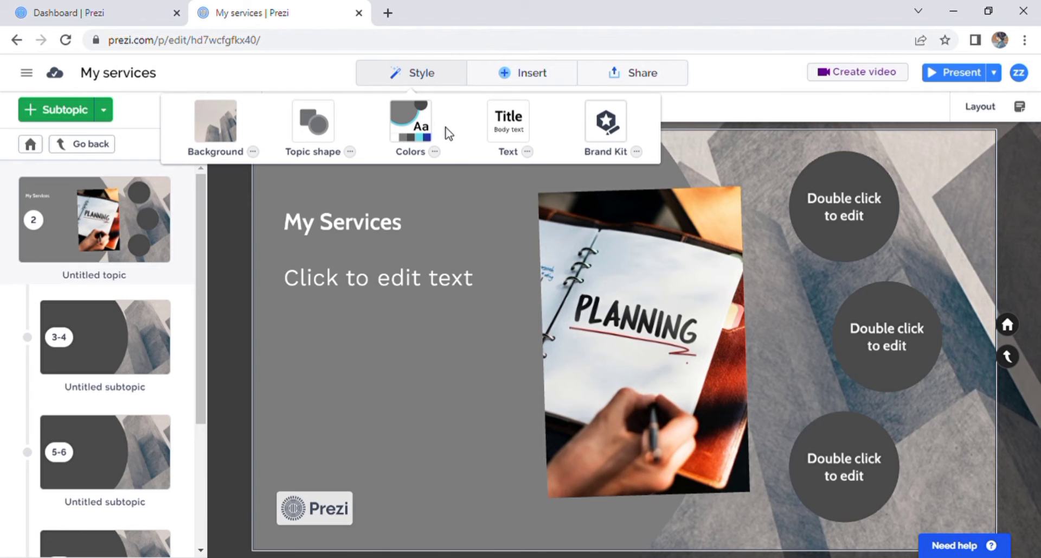
{"action": "left_click", "coordinate": [417, 128]}
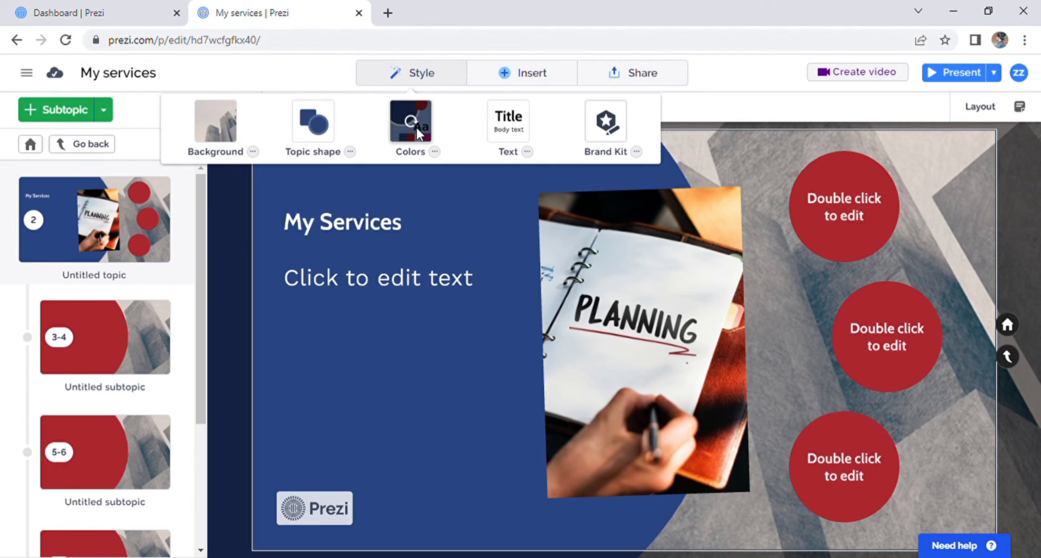
{"action": "left_click", "coordinate": [416, 128]}
{"action": "left_click", "coordinate": [417, 128]}
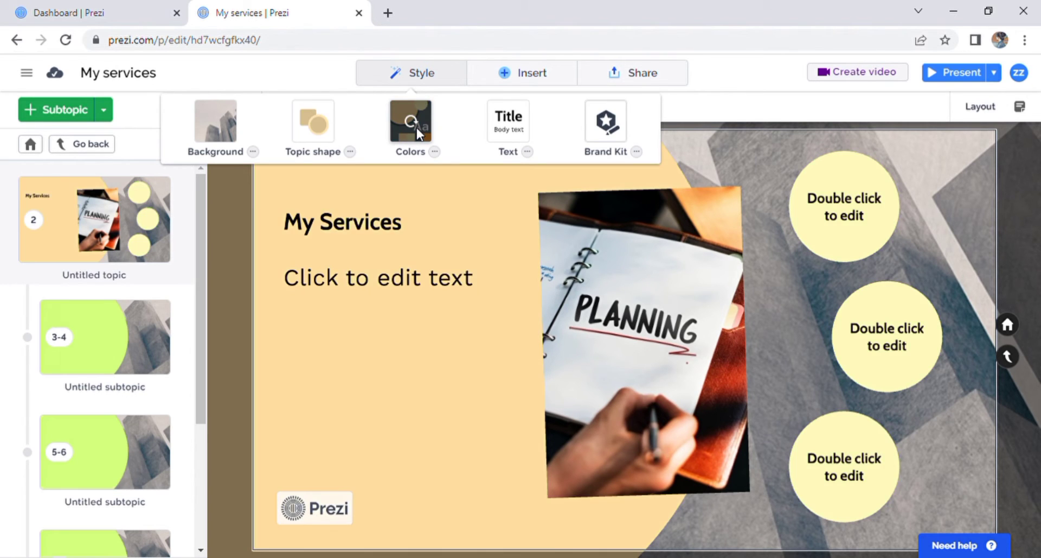
{"action": "left_click", "coordinate": [417, 128]}
{"action": "left_click", "coordinate": [417, 128]}
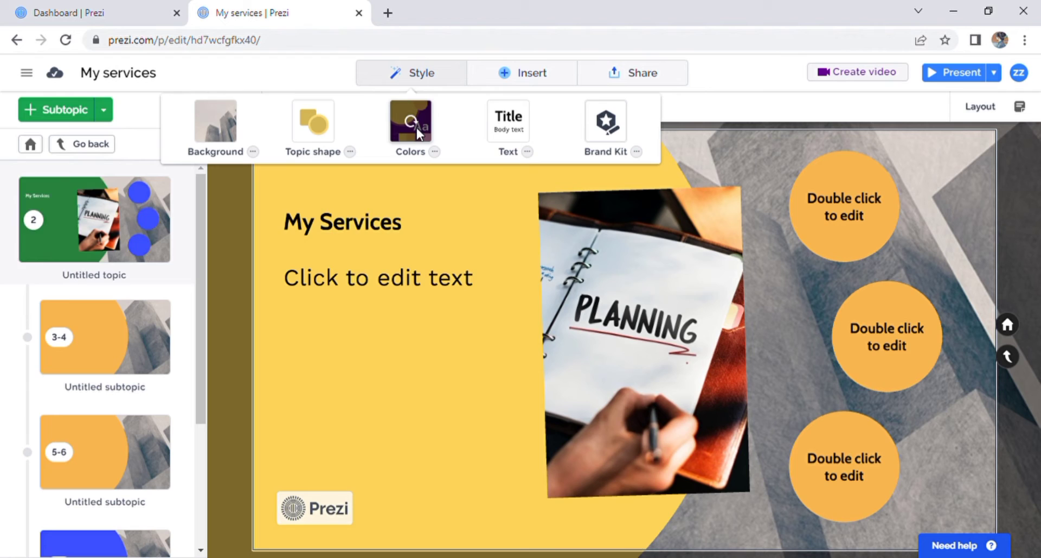
{"action": "left_click", "coordinate": [416, 128]}
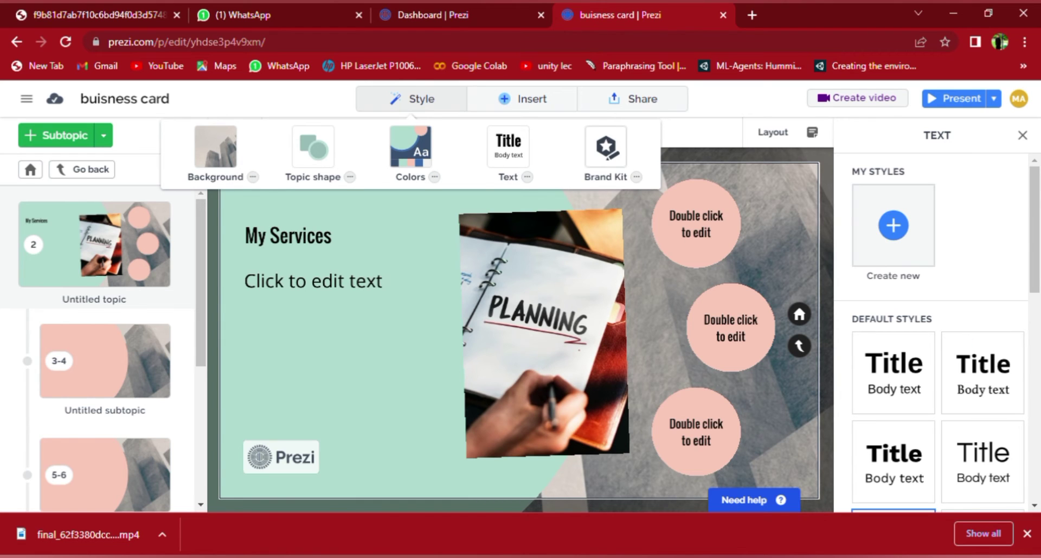
Browse the default text styles and apply the one with a bold sans-serif title and serif body text
{"action": "scroll", "coordinate": [983, 423], "scroll_direction": "down", "scroll_amount": 4}
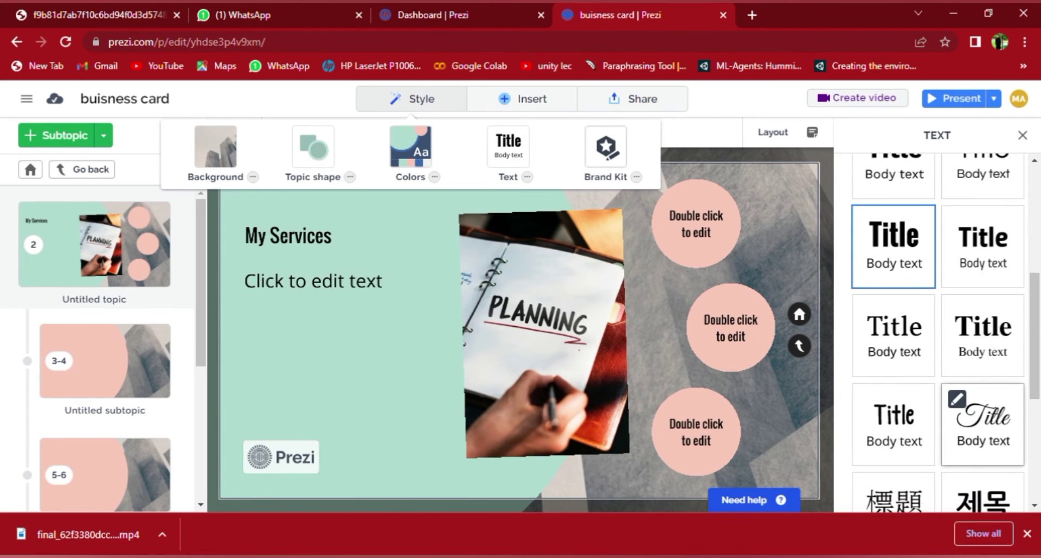
{"action": "scroll", "coordinate": [983, 423], "scroll_direction": "up", "scroll_amount": 5}
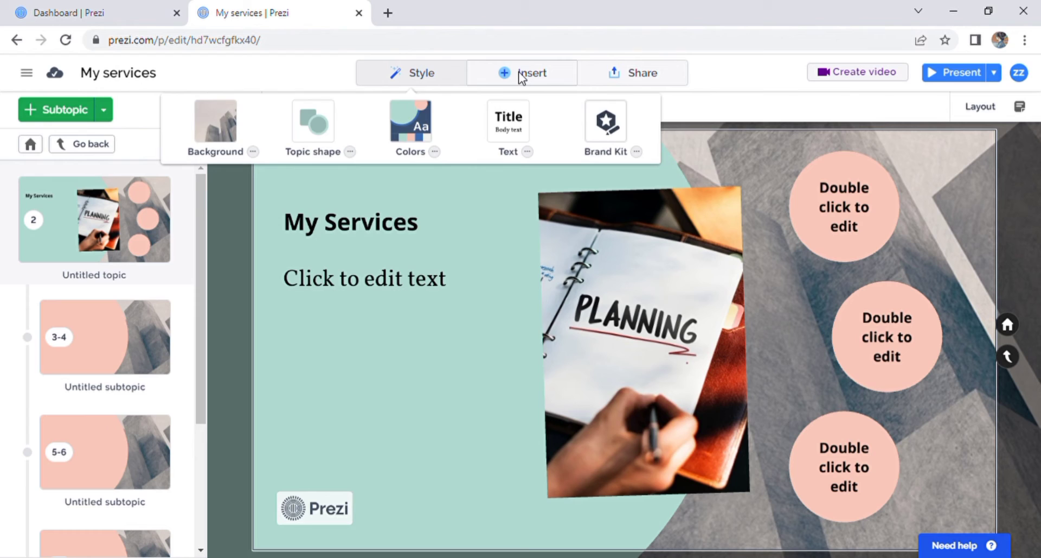
{"action": "left_click", "coordinate": [519, 75]}
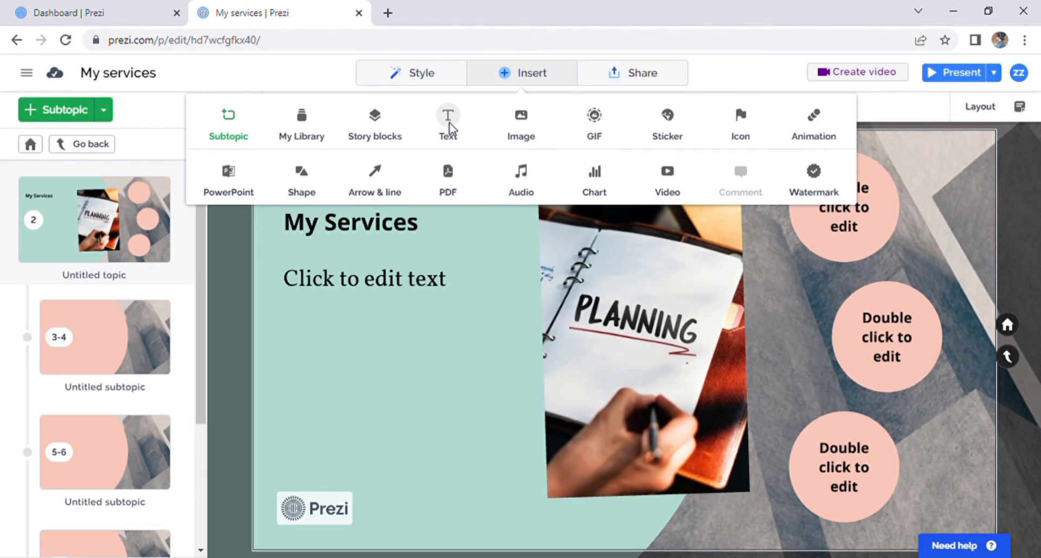
{"action": "left_click", "coordinate": [641, 72]}
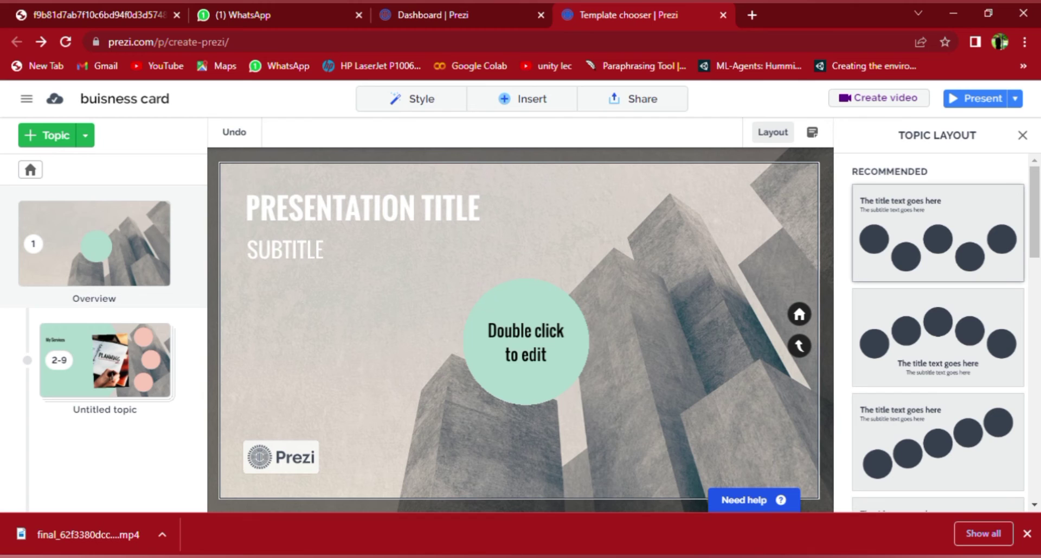
Browse the topic layouts and apply the first recommended layout, with five zigzagging circles, to the Overview slide
{"action": "scroll", "coordinate": [939, 331], "scroll_direction": "down", "scroll_amount": 5}
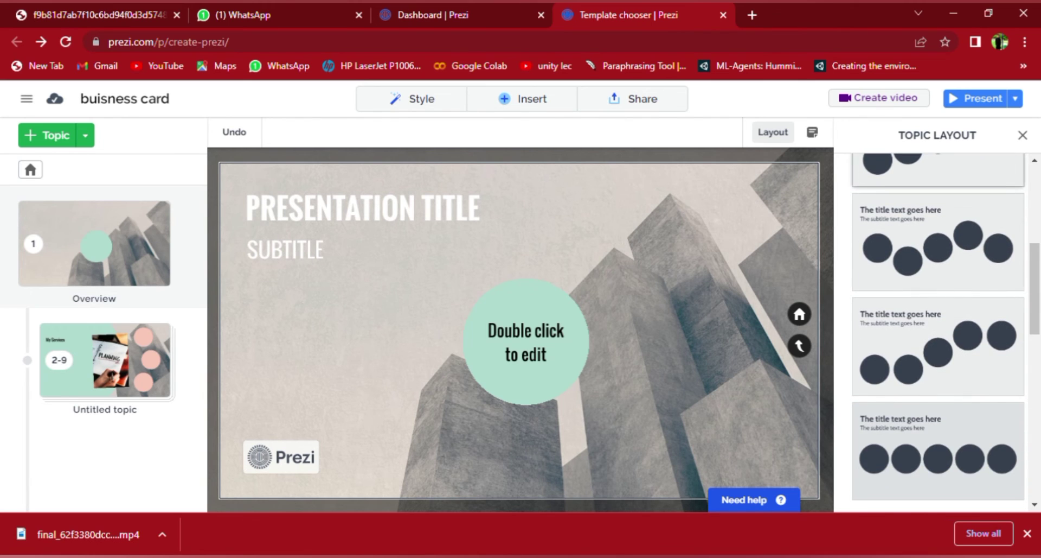
{"action": "scroll", "coordinate": [938, 331], "scroll_direction": "down", "scroll_amount": 4}
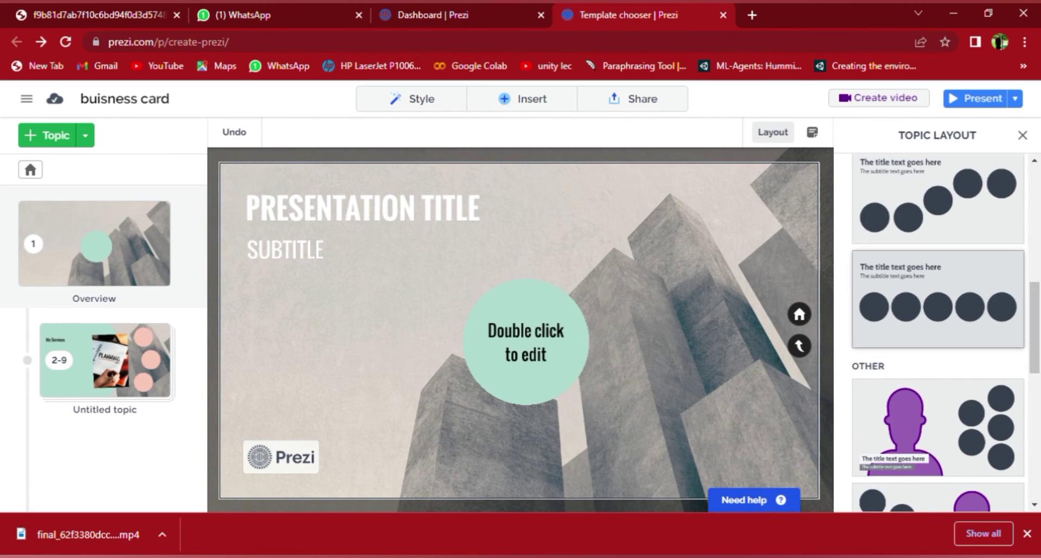
{"action": "scroll", "coordinate": [939, 331], "scroll_direction": "down", "scroll_amount": 3}
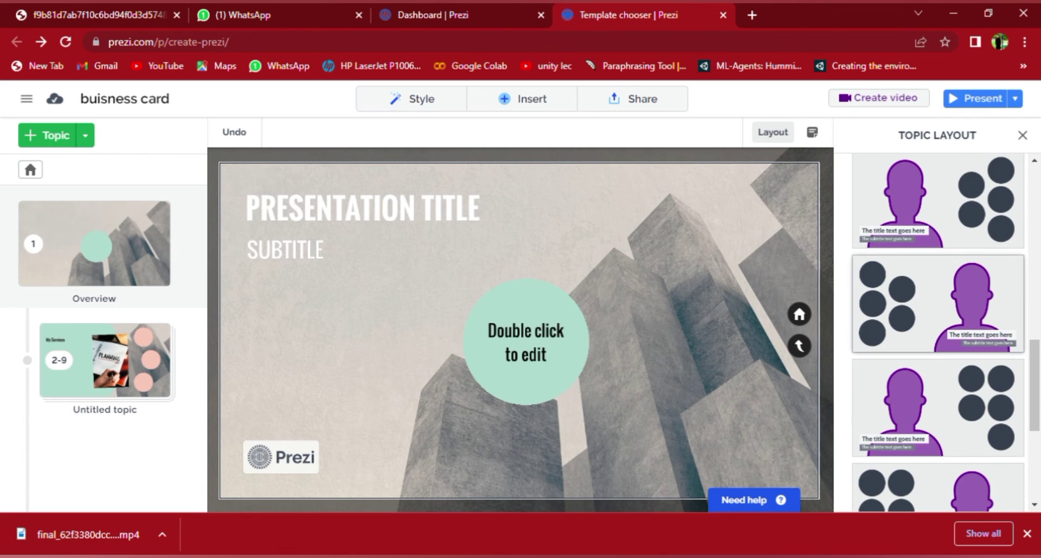
{"action": "scroll", "coordinate": [938, 331], "scroll_direction": "up", "scroll_amount": 5}
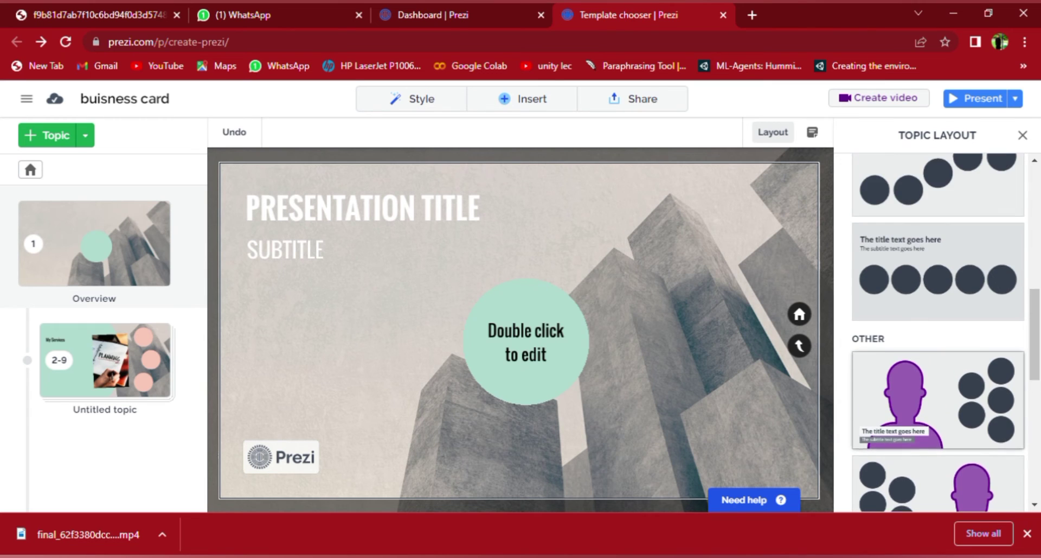
{"action": "scroll", "coordinate": [939, 331], "scroll_direction": "up", "scroll_amount": 4}
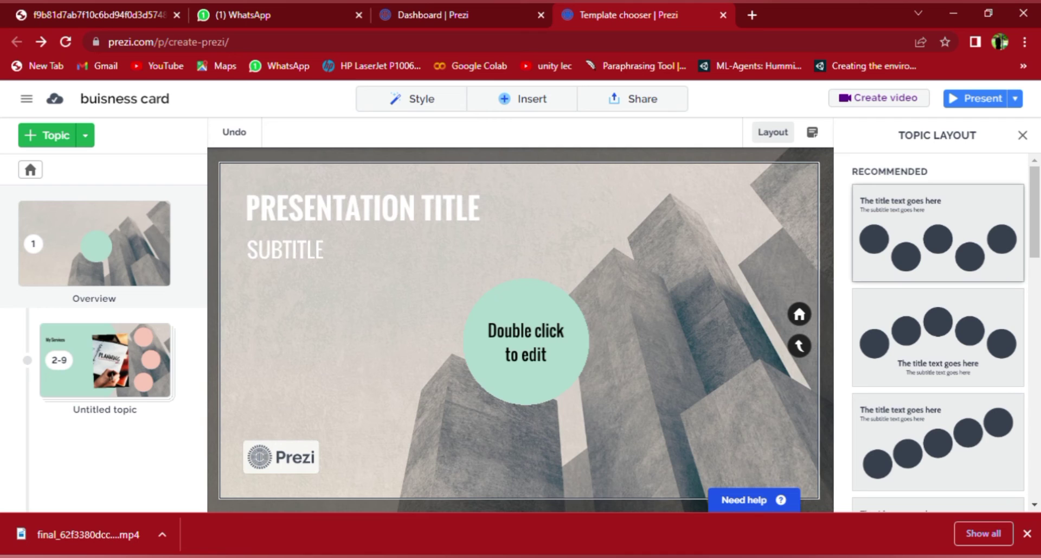
{"action": "left_click", "coordinate": [939, 234]}
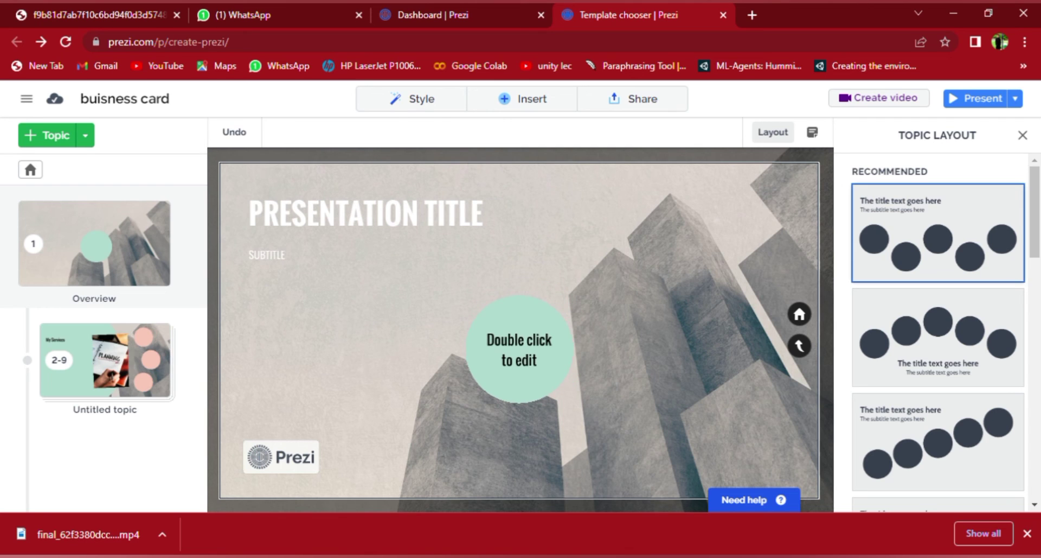